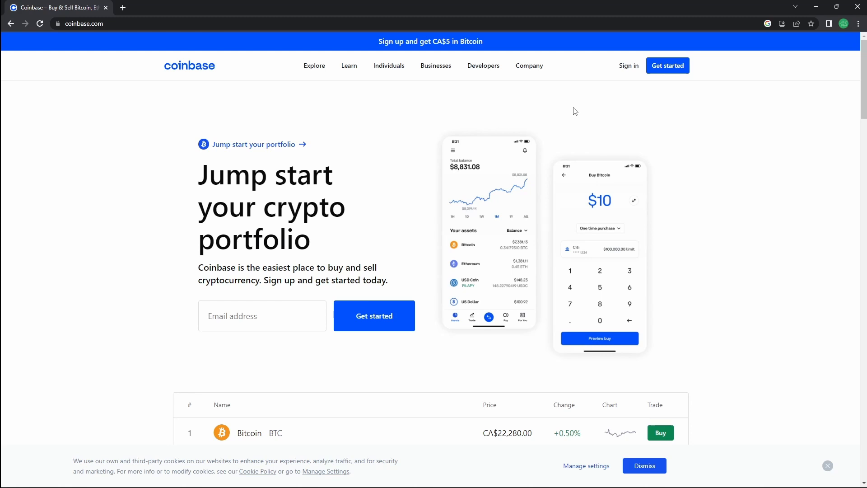
- Create the free account with age certified and the user agreement accepted
left_click(662, 71)
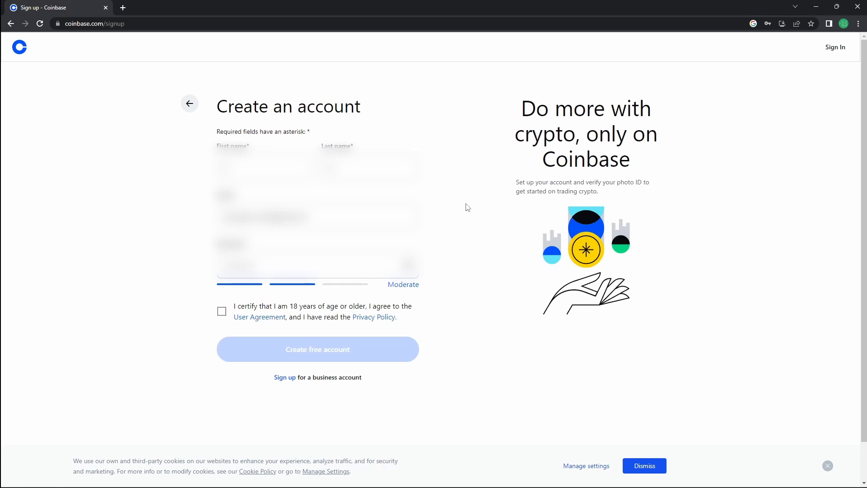
left_click(221, 311)
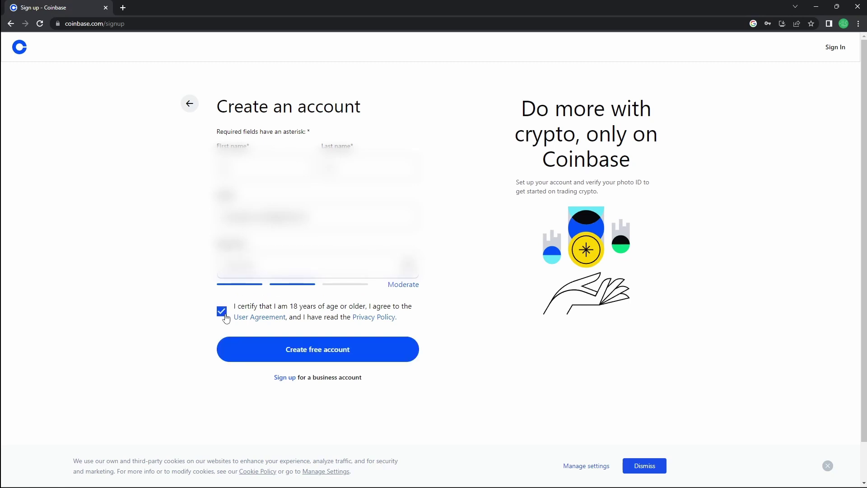
left_click(319, 357)
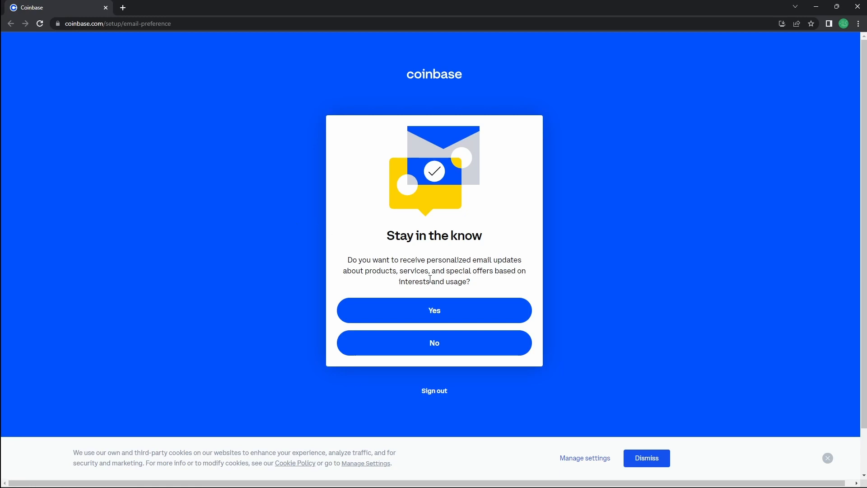
- Answer No to the 'Stay in the know' personalized email updates offer
left_click(431, 343)
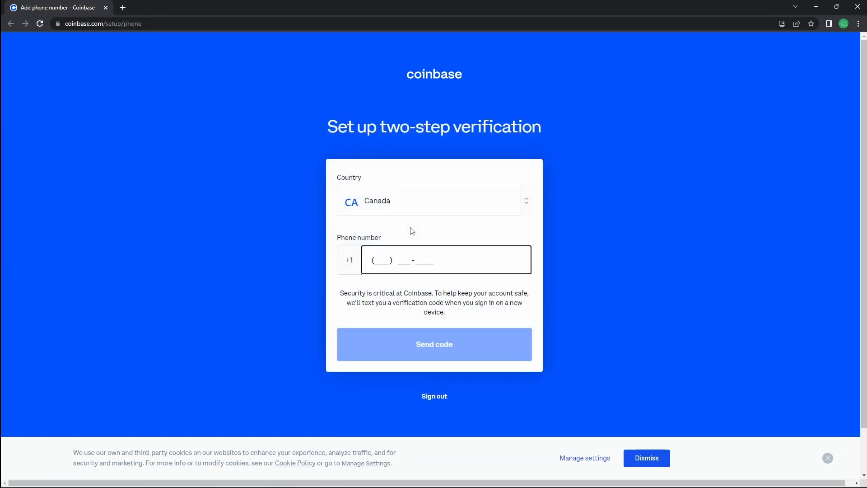
- Enter the phone number to verify and reach the Home dashboard
left_click(690, 188)
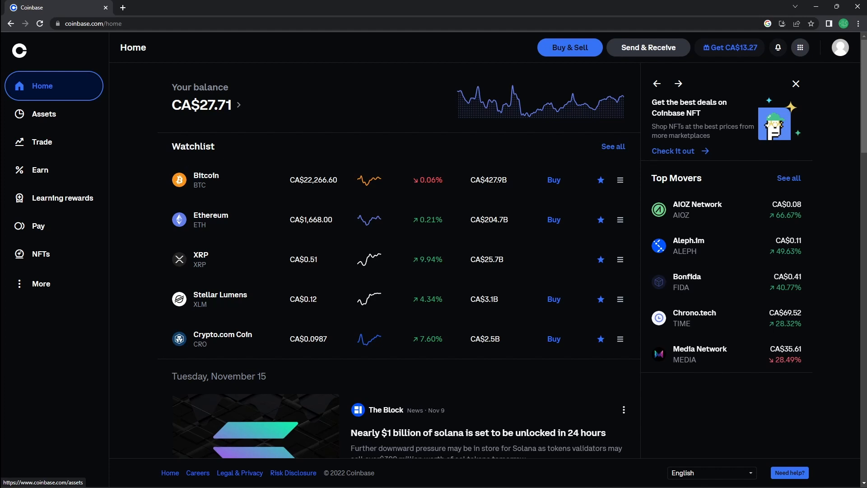
left_click(63, 198)
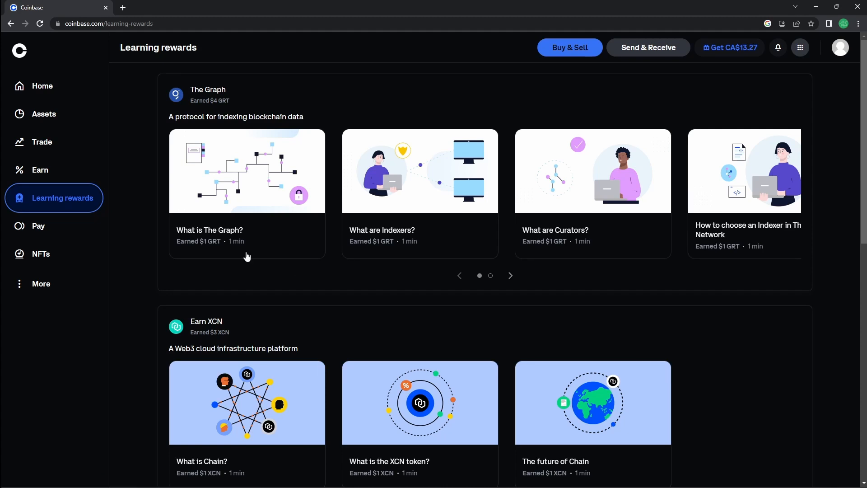
left_click(39, 170)
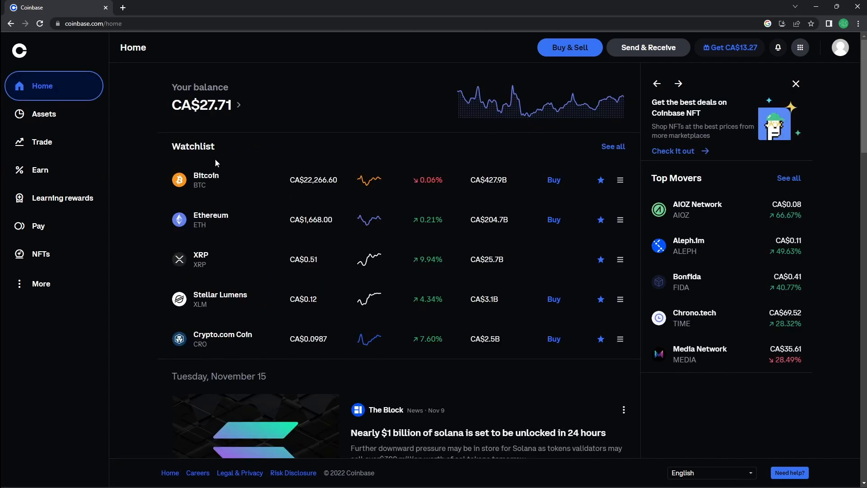
left_click(54, 143)
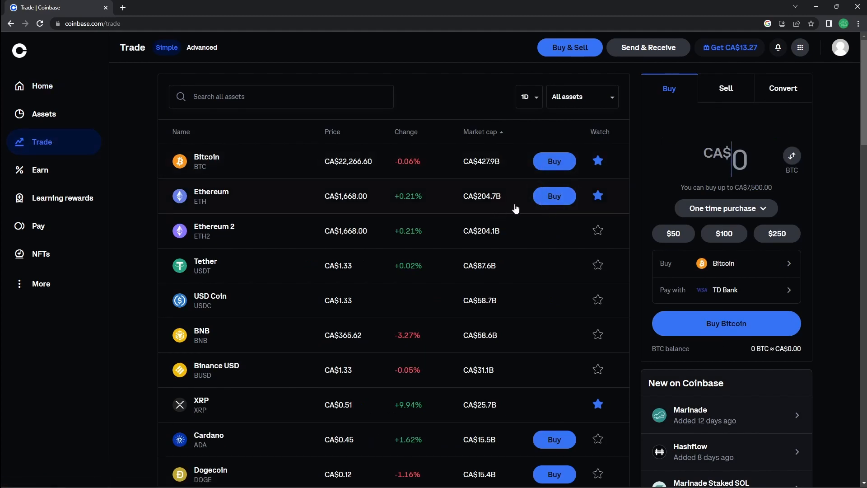
left_click(733, 292)
left_click(658, 91)
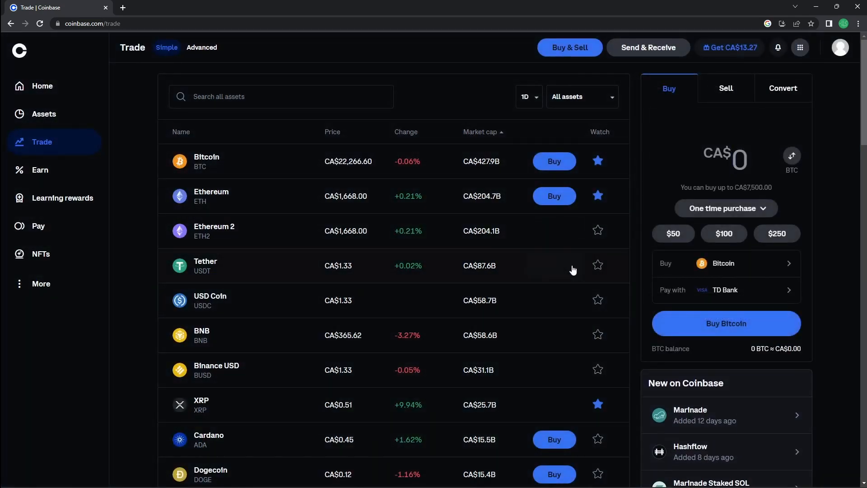